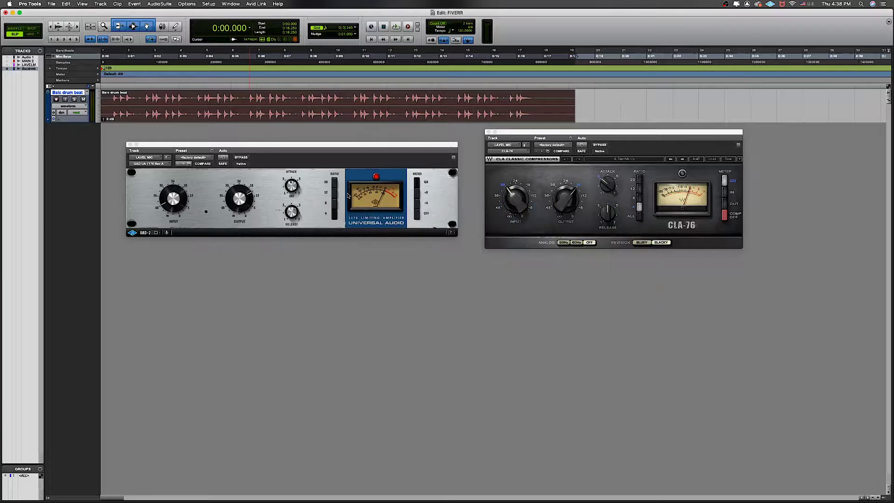
- Reposition the 1176 compressor window, play the drum beat through it and turn its Release knob down
drag(522, 134, 521, 134)
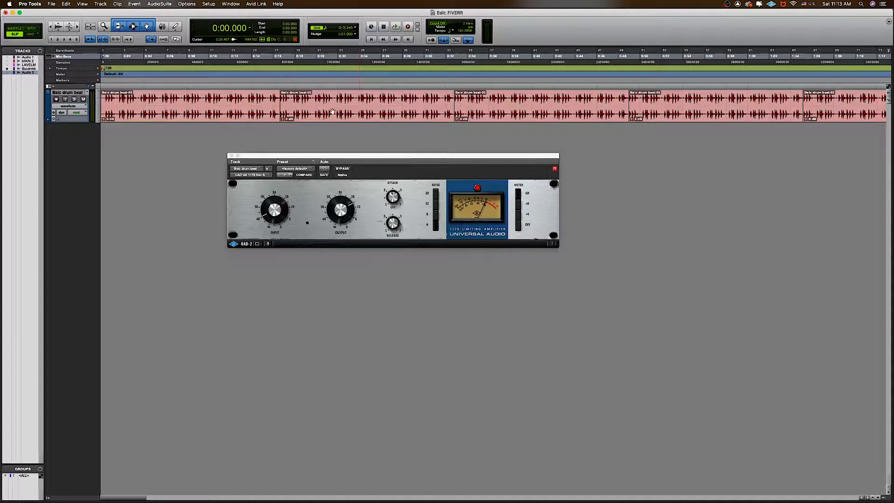
drag(399, 160, 399, 176)
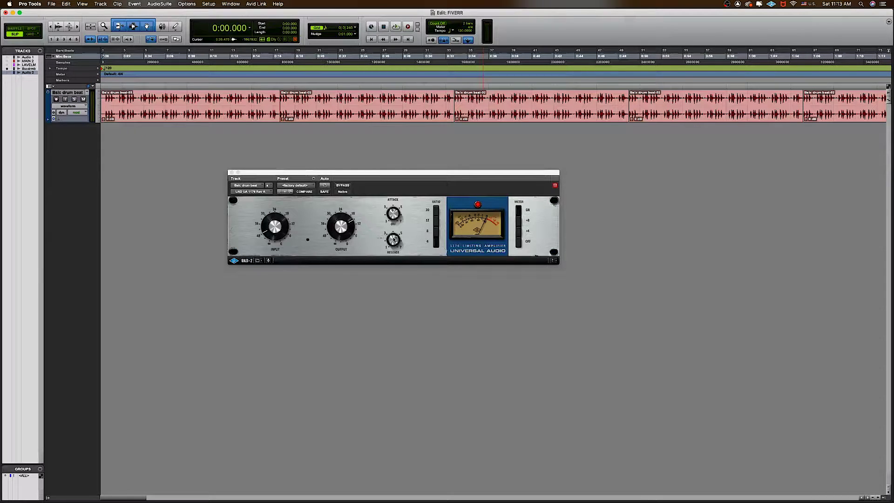
key(space)
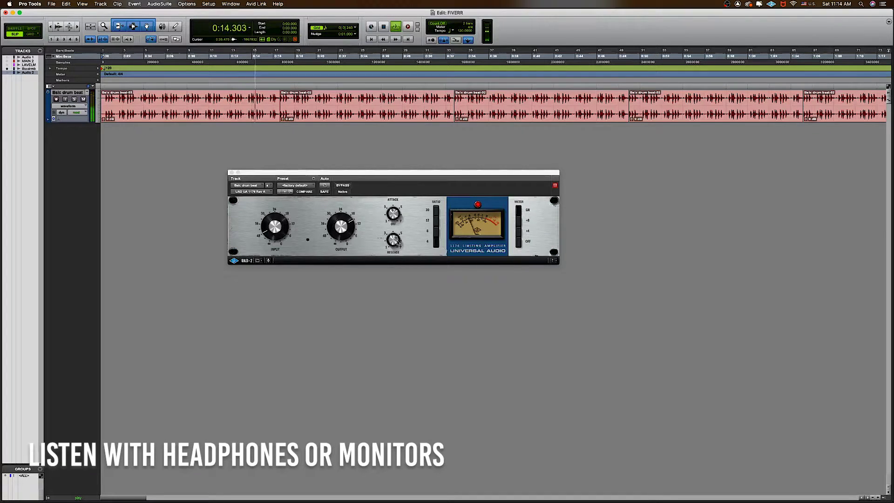
click(398, 243)
drag(398, 243, 398, 249)
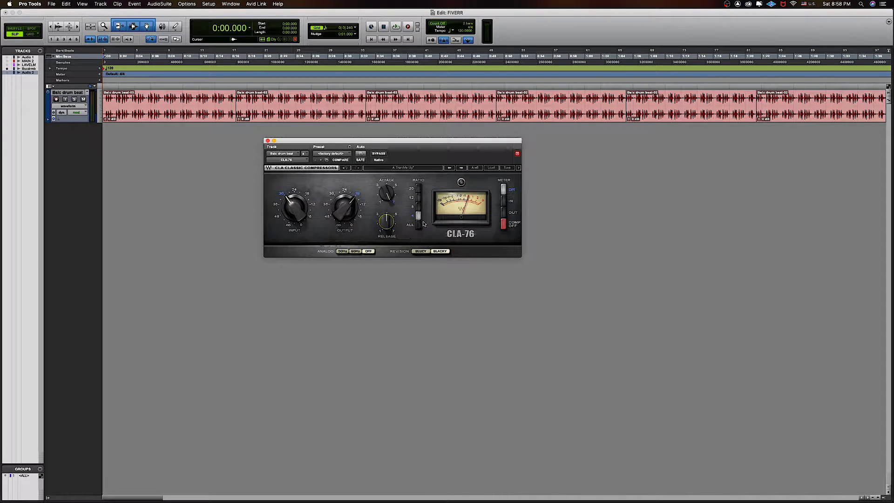
- Play the drum beat through the CLA-76 and vary its Release knob during playback
key(space)
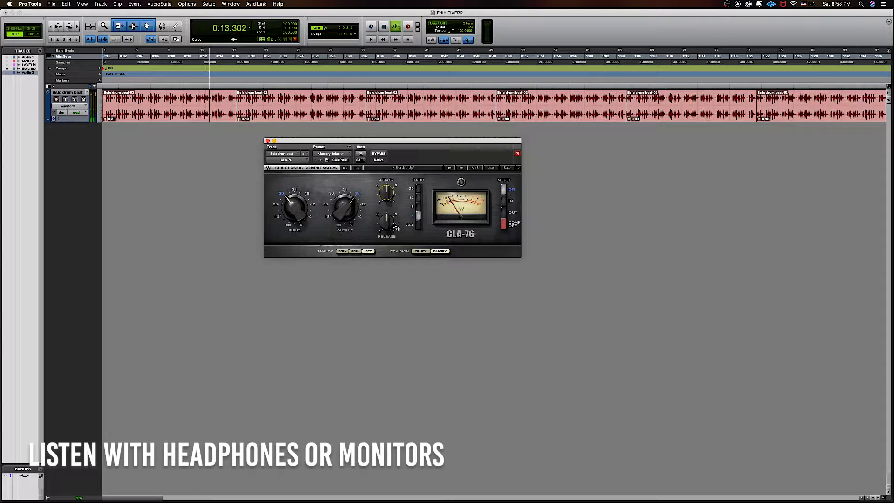
drag(393, 225, 386, 225)
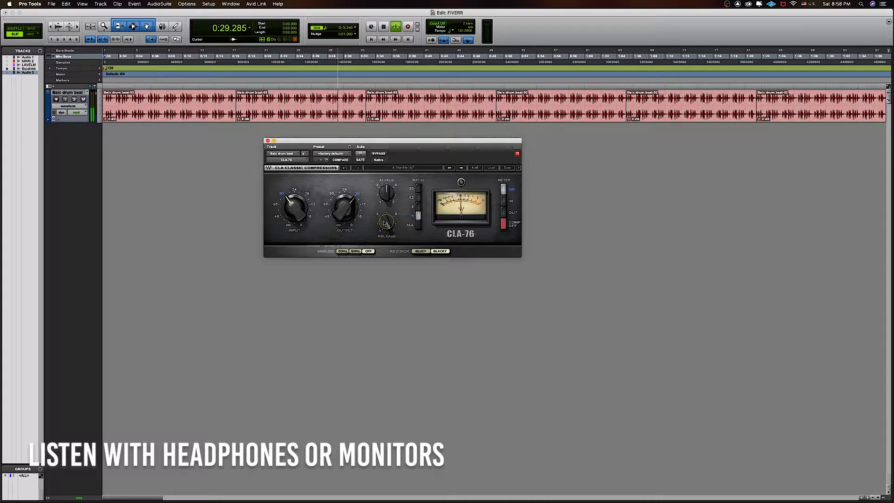
mouse_move(388, 224)
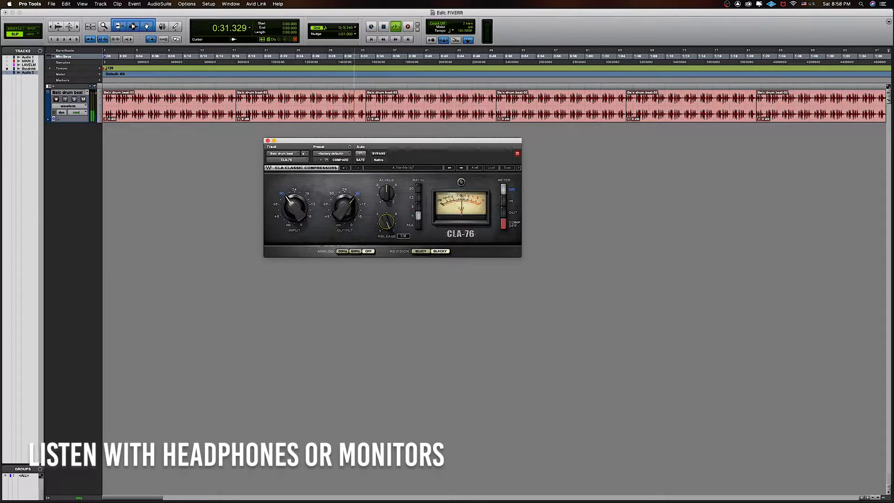
drag(388, 224, 387, 221)
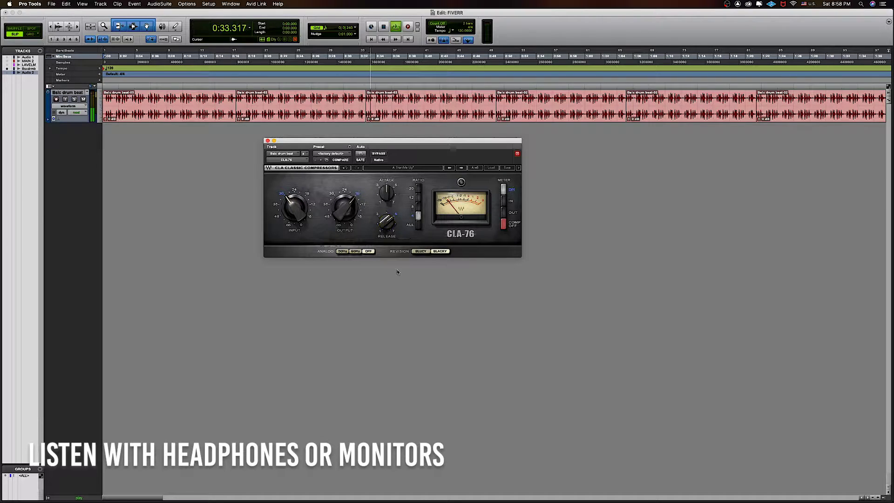
mouse_move(389, 198)
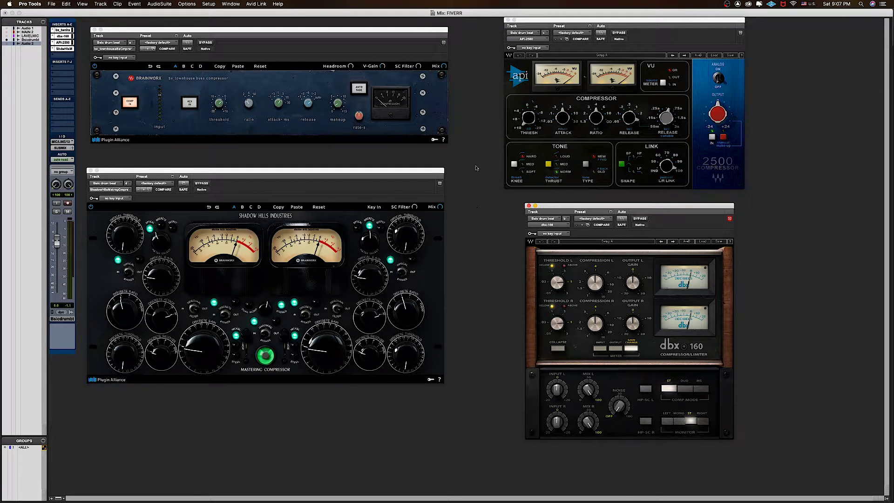
- Close the API 2500 and Shadow Hills compressor windows and arrange the Townhouse and dbx-160 windows side by side
click(507, 20)
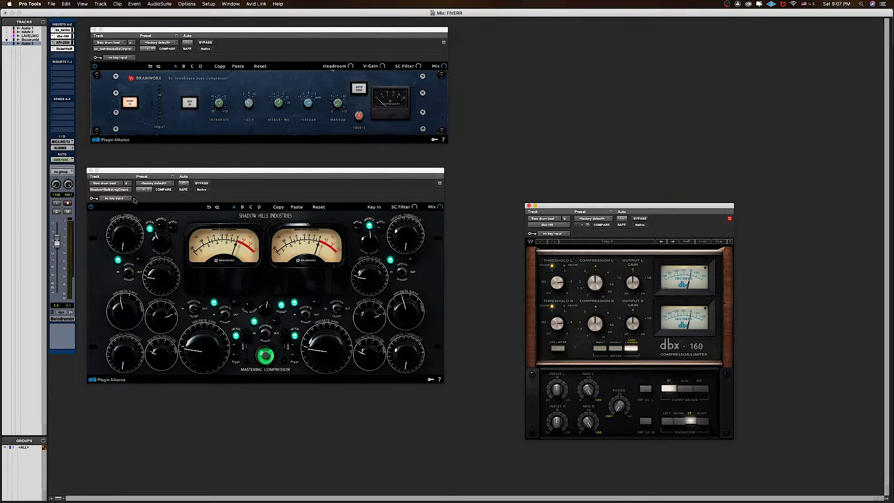
click(91, 170)
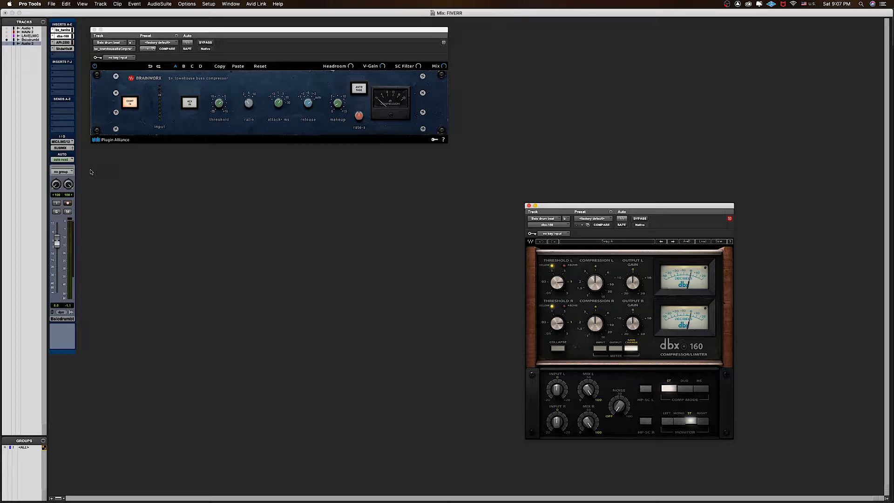
drag(360, 29, 367, 116)
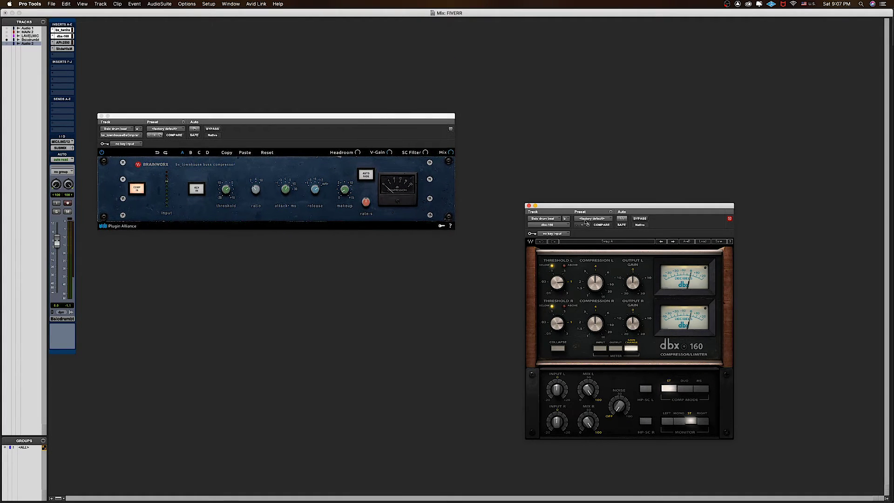
drag(587, 208, 576, 106)
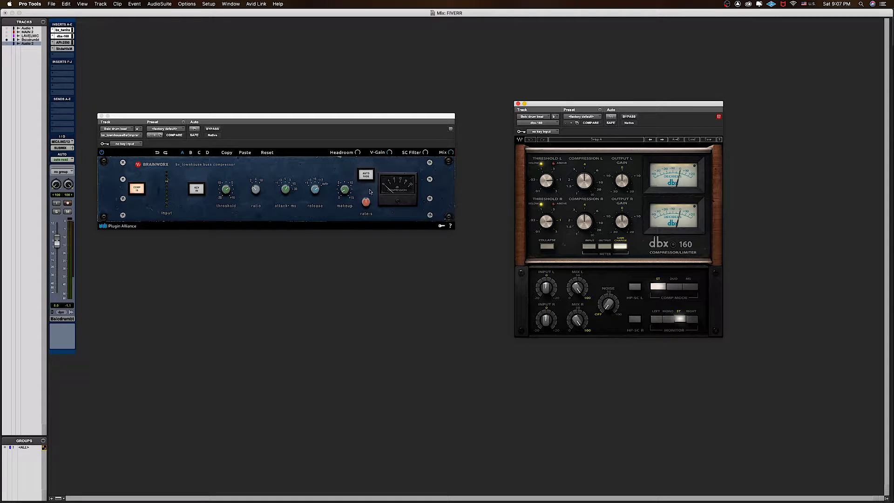
drag(386, 114, 413, 120)
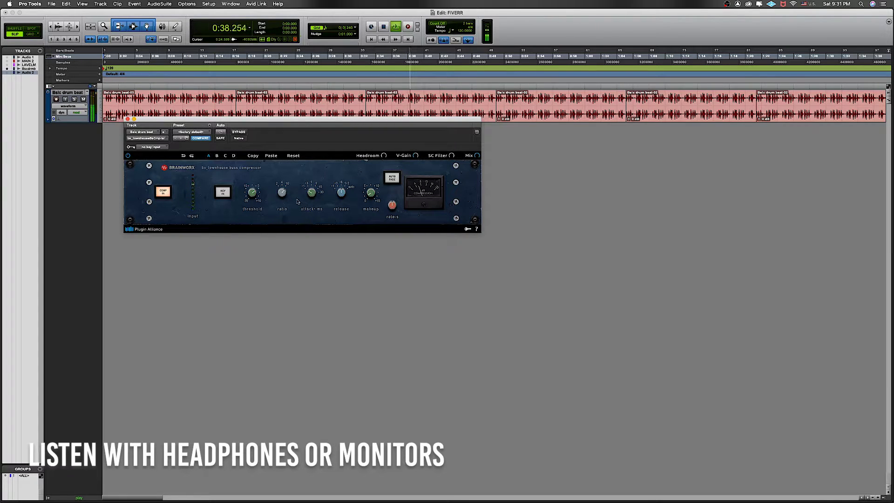
- Restart the drum beat through the dbx-160 compressor and lower its left threshold
mouse_move(283, 194)
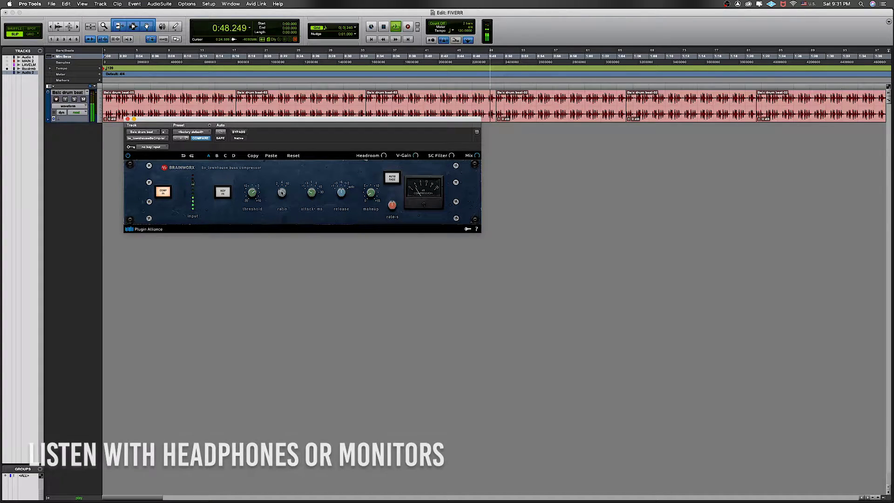
key(space)
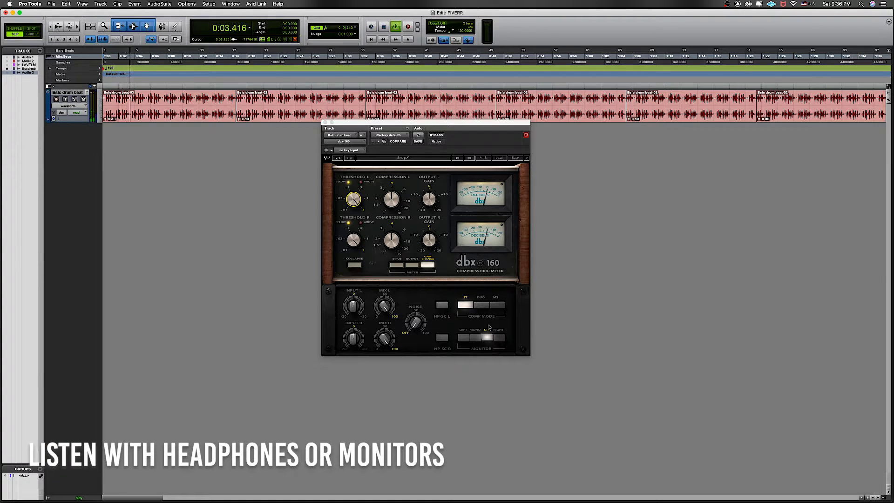
key(space)
key(space)
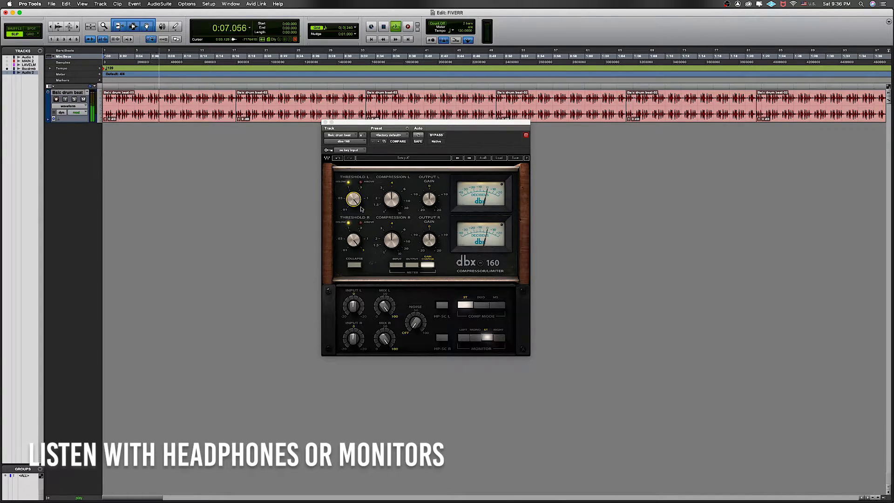
mouse_move(355, 204)
click(356, 203)
drag(355, 204, 356, 212)
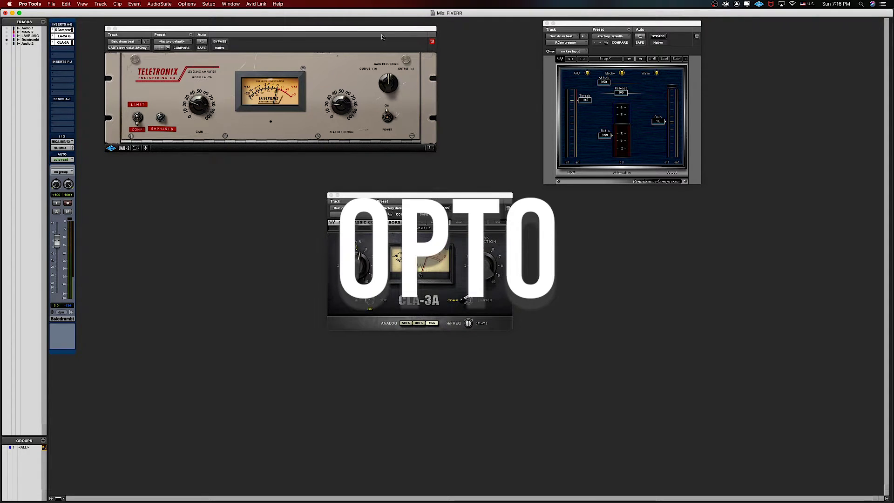
- Shift the LA-2A, Renaissance Compressor and CLA-3A windows slightly so all three opto compressors stay fully in view
drag(383, 31, 383, 39)
mouse_move(623, 29)
mouse_down()
mouse_move(633, 52)
mouse_move(630, 35)
mouse_up()
drag(464, 198, 477, 204)
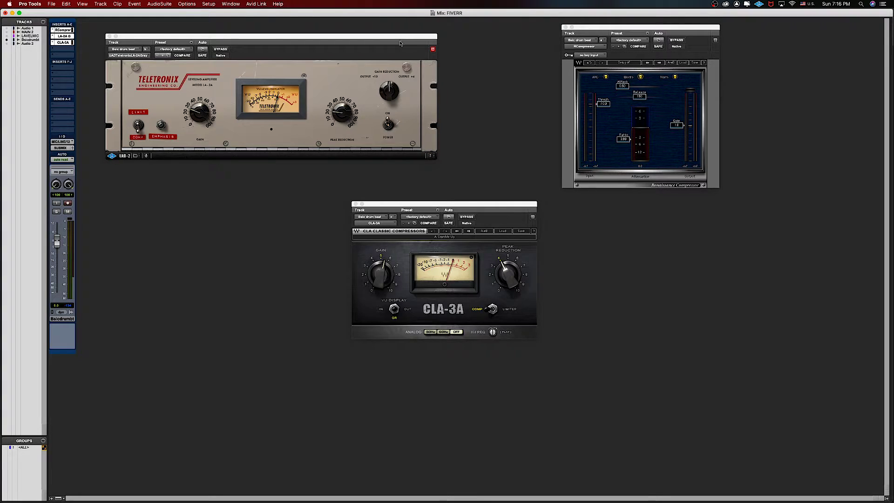
click(378, 37)
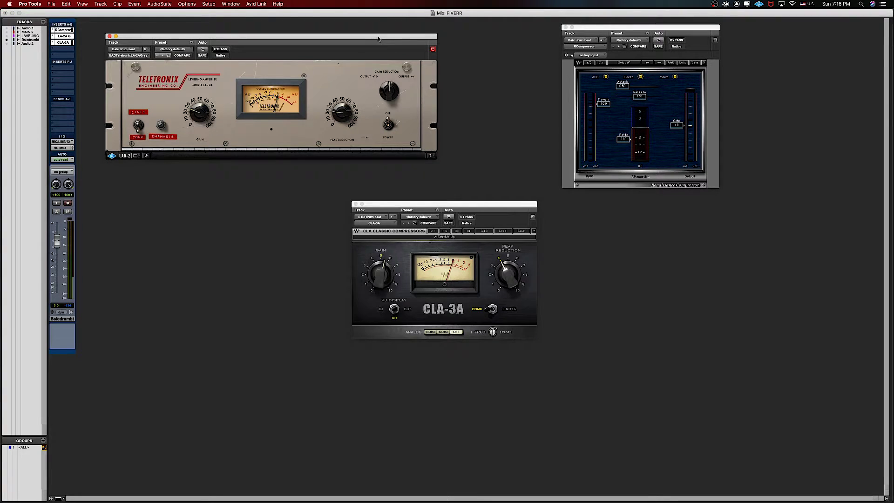
drag(378, 39, 381, 37)
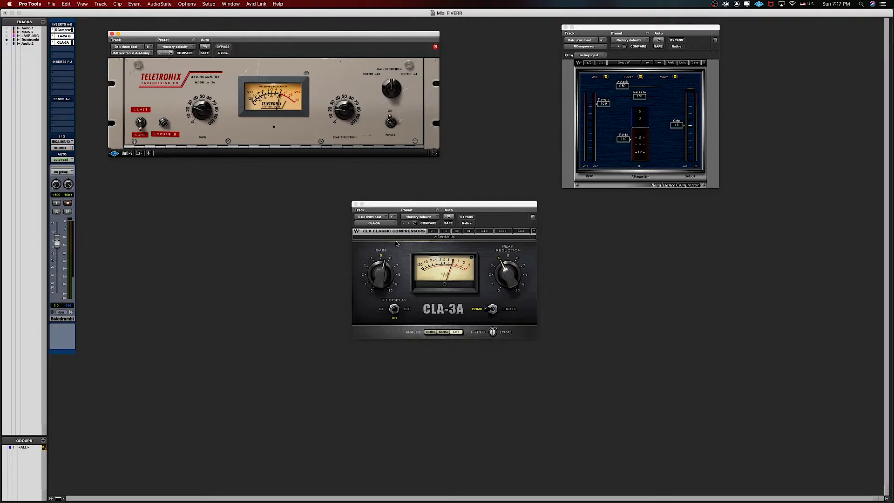
- Close the CLA-3A window and move the LA-2A window down toward the middle of the workspace
click(355, 204)
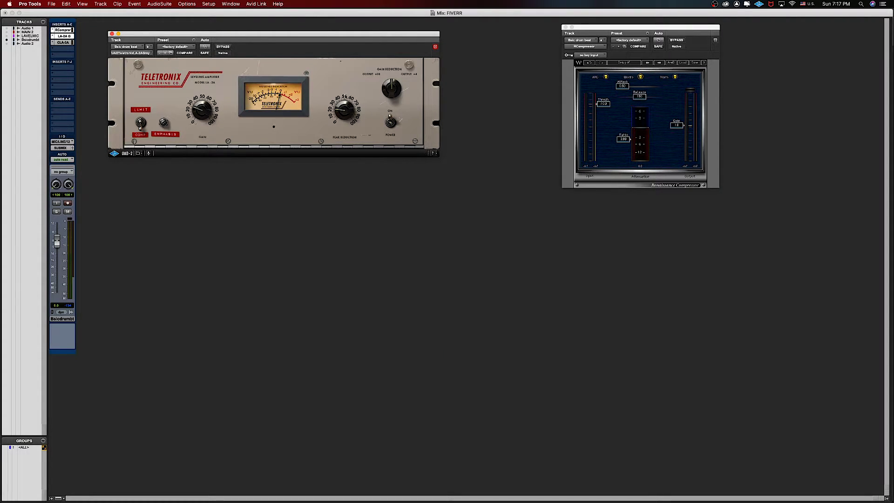
drag(346, 39, 389, 118)
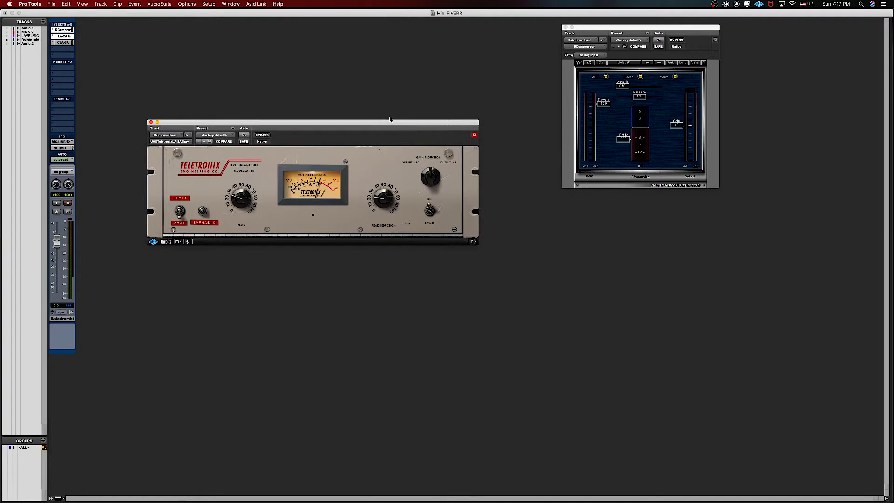
- Place the Renaissance Compressor window beside the LA-2A and set it to Opto mode
drag(611, 27, 580, 107)
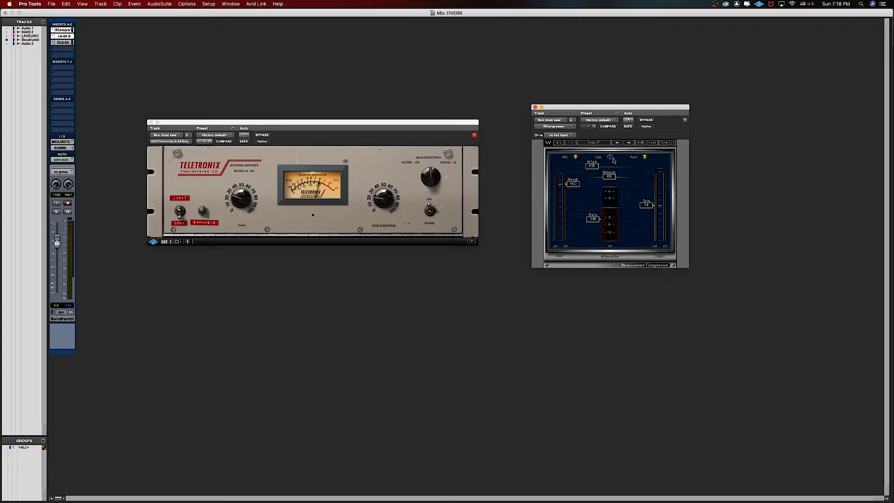
drag(618, 110, 626, 108)
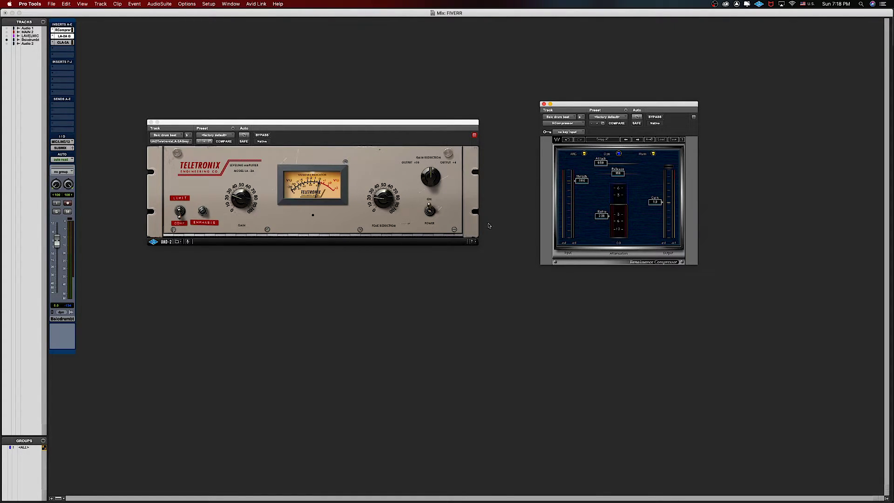
click(619, 154)
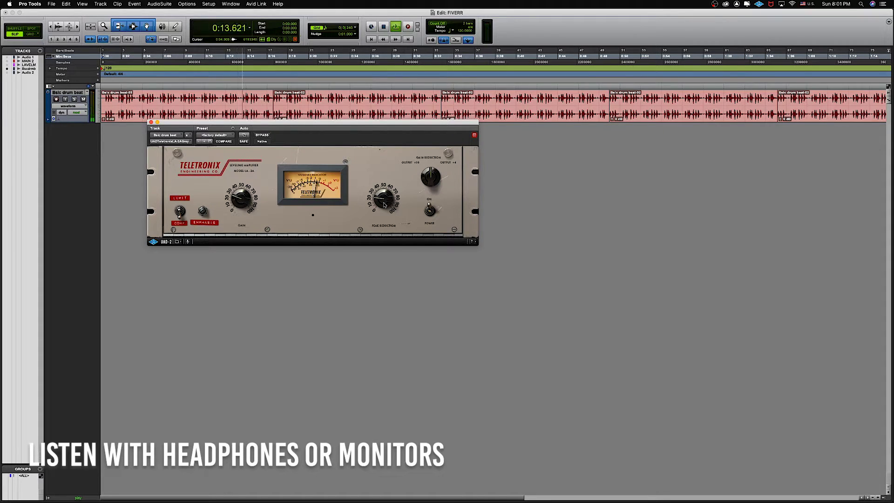
- Vary the LA-2A's Peak Reduction up and down while the drum beat plays
drag(385, 205, 384, 185)
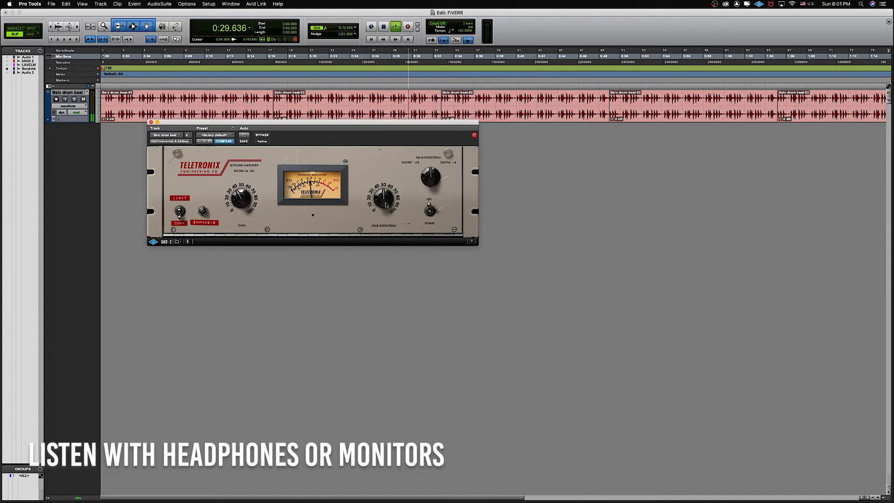
drag(384, 201, 378, 213)
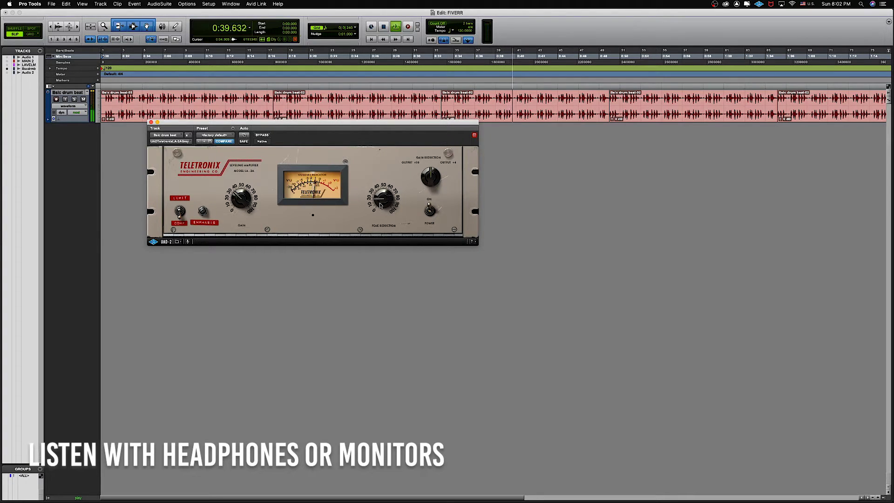
drag(381, 204, 384, 191)
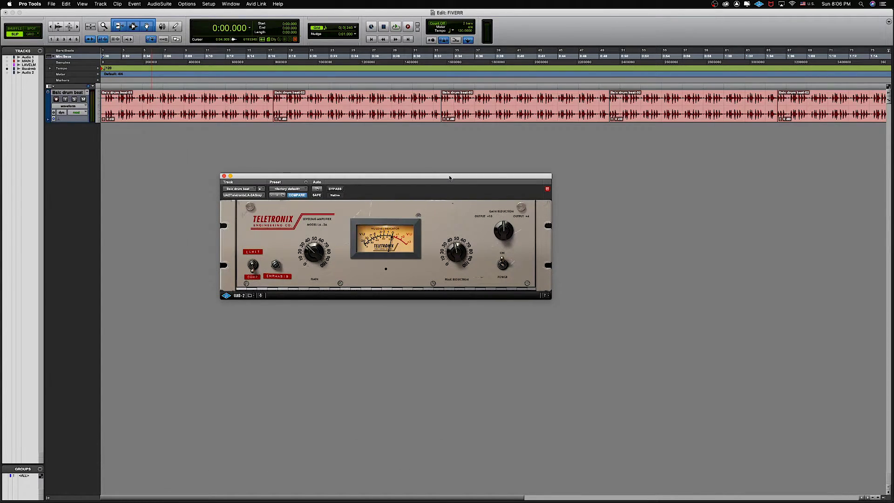
- Reposition the LA-2A window and reload its factory default preset
drag(449, 179, 465, 164)
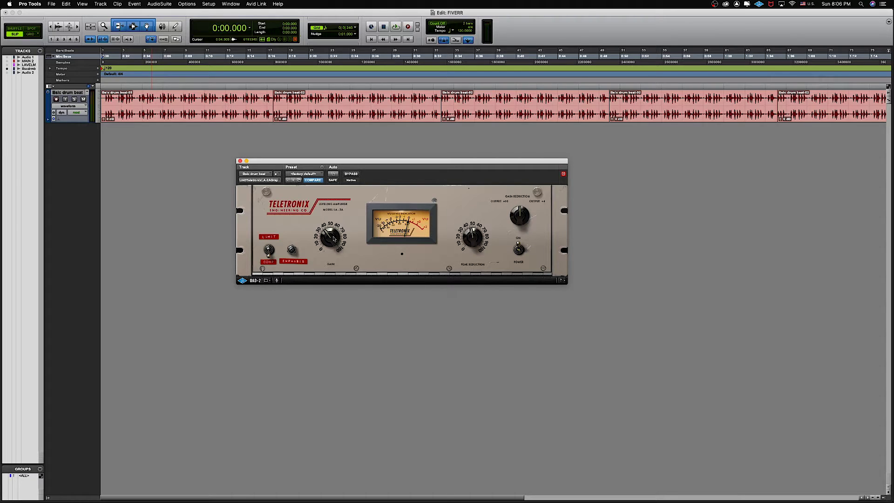
click(318, 175)
click(318, 175)
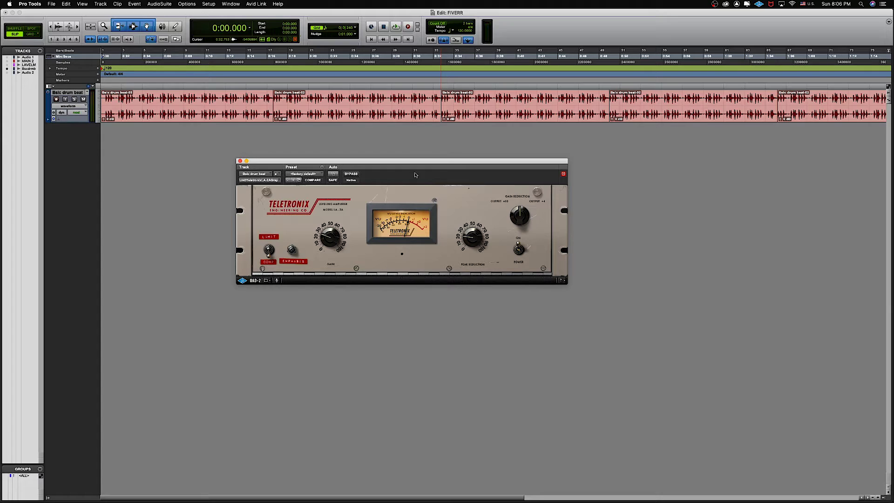
drag(416, 161, 444, 158)
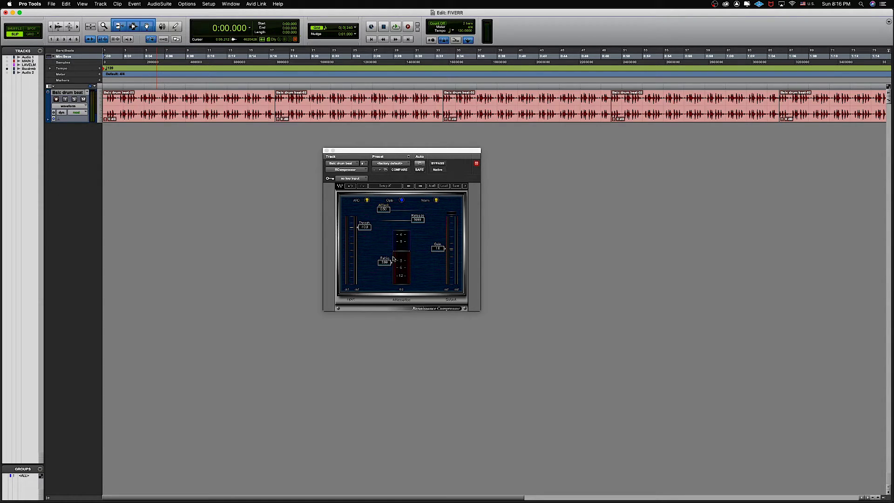
- Reposition the Renaissance Compressor window and play the drum beat through it in Opto mode
drag(401, 152, 417, 145)
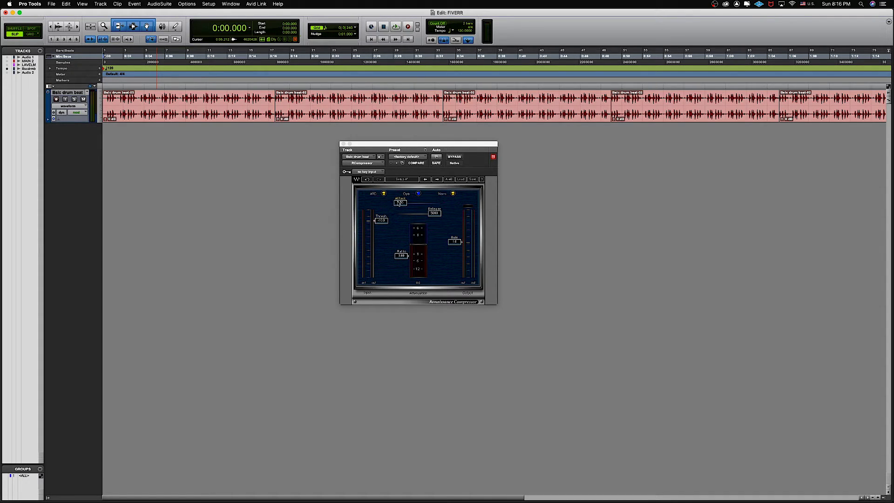
click(418, 194)
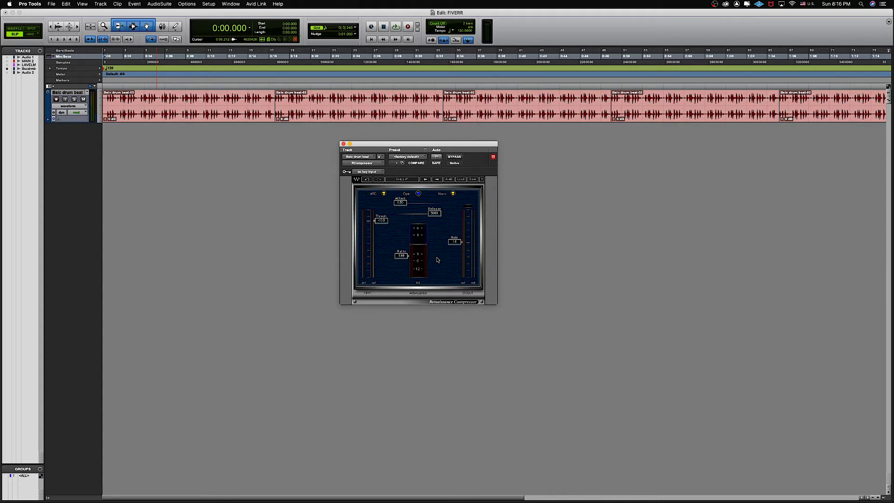
key(space)
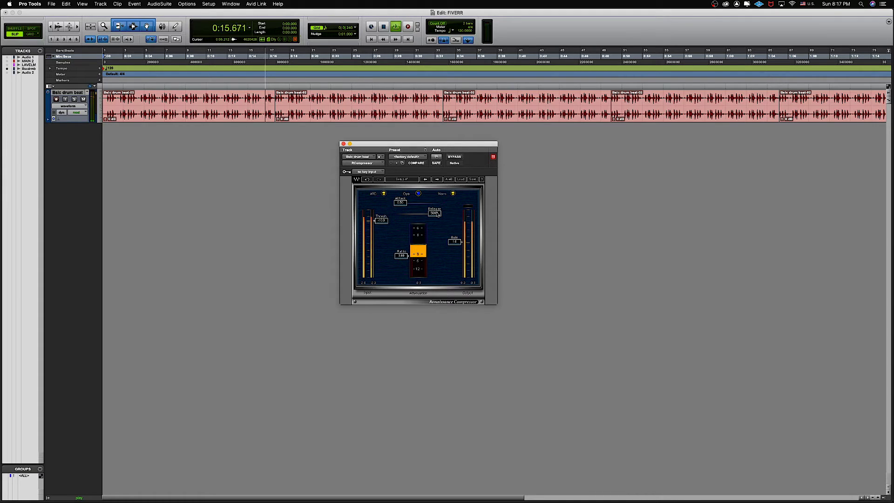
- Shorten and lengthen the Renaissance Compressor's release, and lengthen its attack, while the drum beat plays in Opto mode
drag(437, 214, 419, 214)
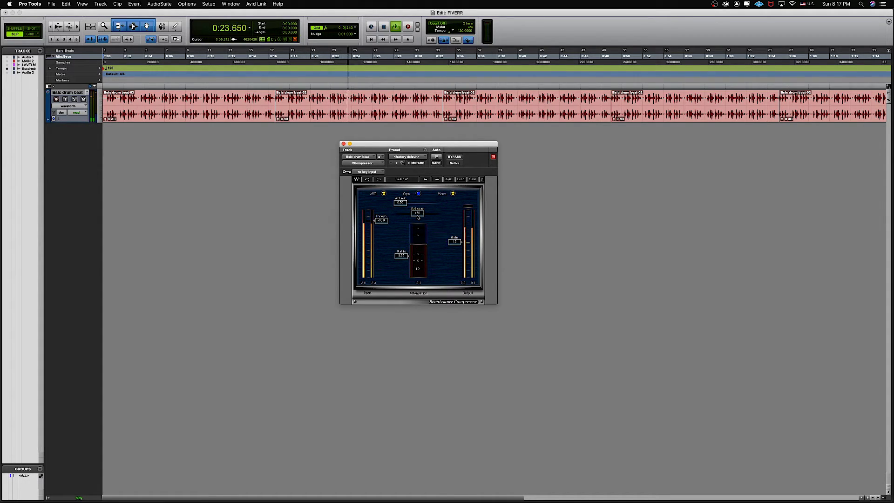
drag(418, 215, 434, 215)
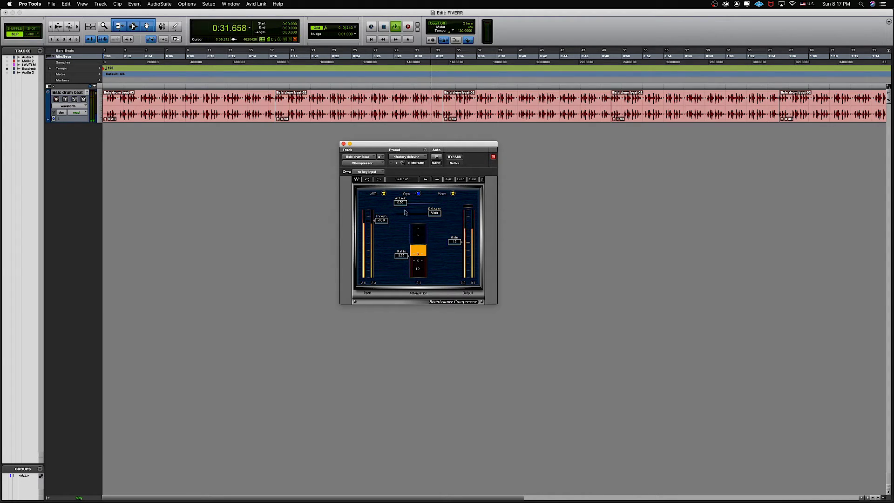
drag(401, 203, 420, 205)
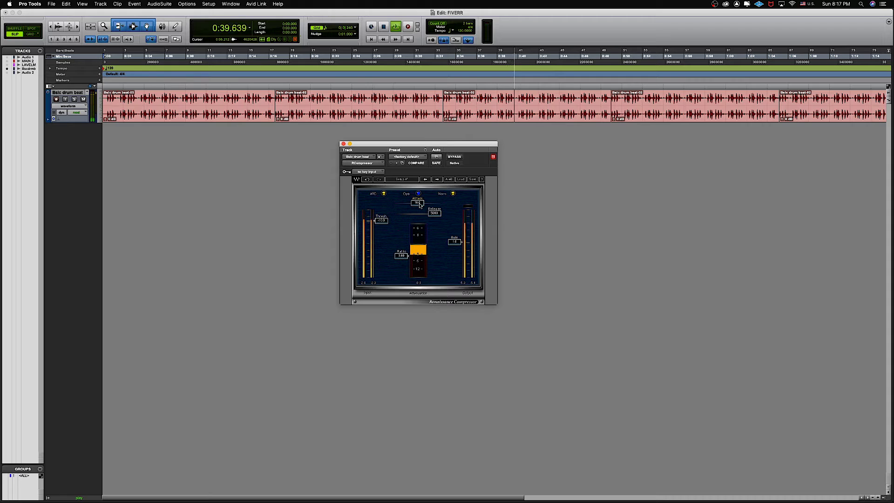
drag(420, 205, 418, 211)
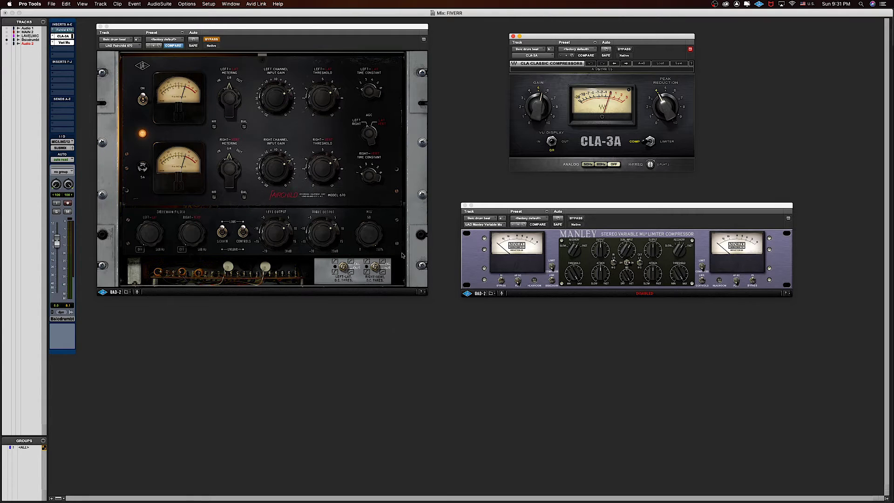
- Rearrange the CLA-3A and Manley Variable Mu windows beside the Fairchild 670
drag(619, 36, 650, 26)
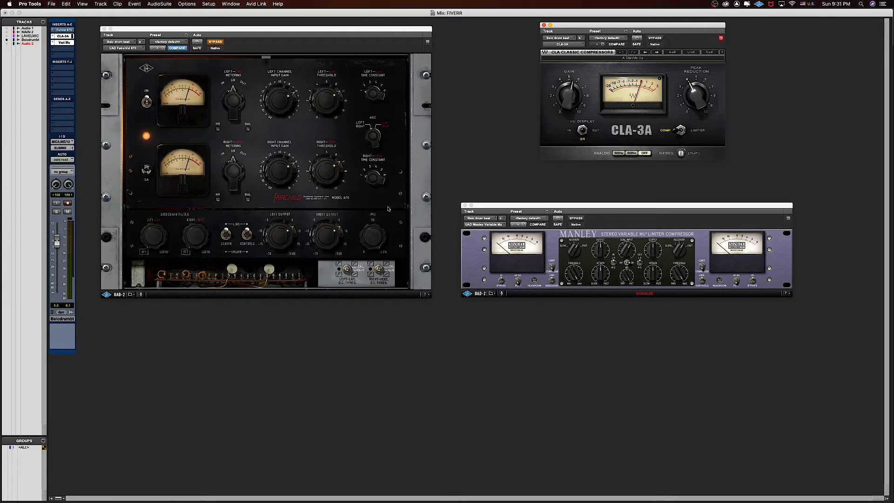
drag(640, 26, 602, 38)
drag(616, 209, 613, 211)
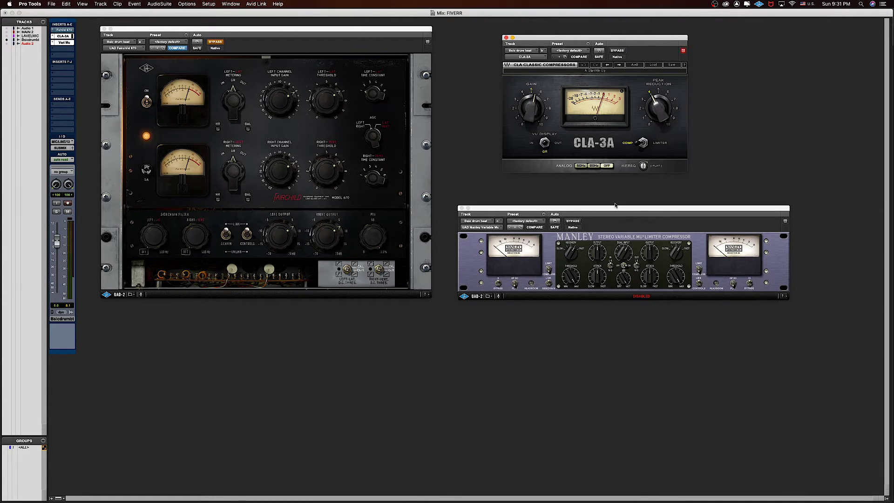
- Toggle the bypass of the Fairchild 670 and the Manley Variable Mu, and reposition the Manley window
click(210, 43)
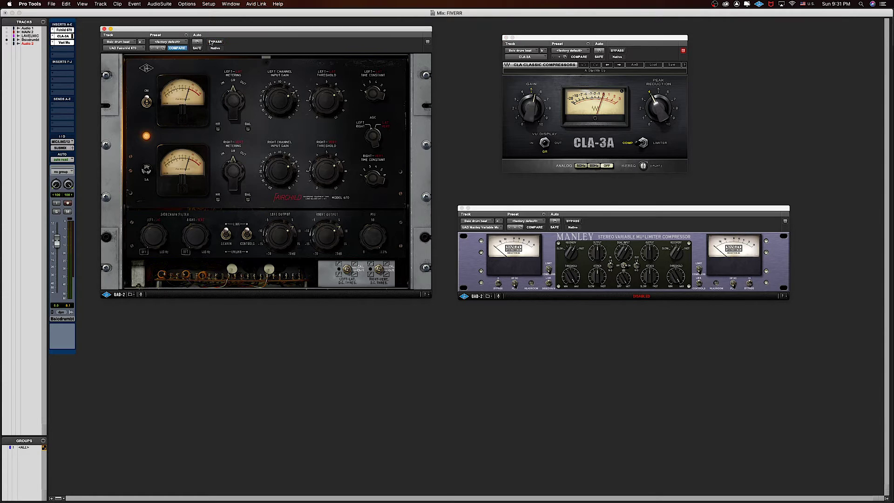
click(214, 42)
click(572, 222)
drag(592, 214, 600, 208)
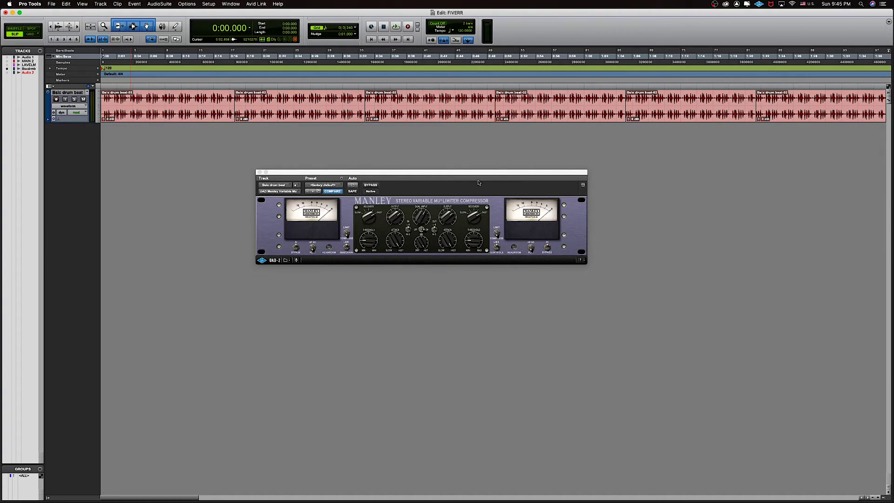
- Move the Manley Variable Mu window closer to the drum track, play the beat and toggle the compressor's own bypass switch
drag(479, 176, 480, 161)
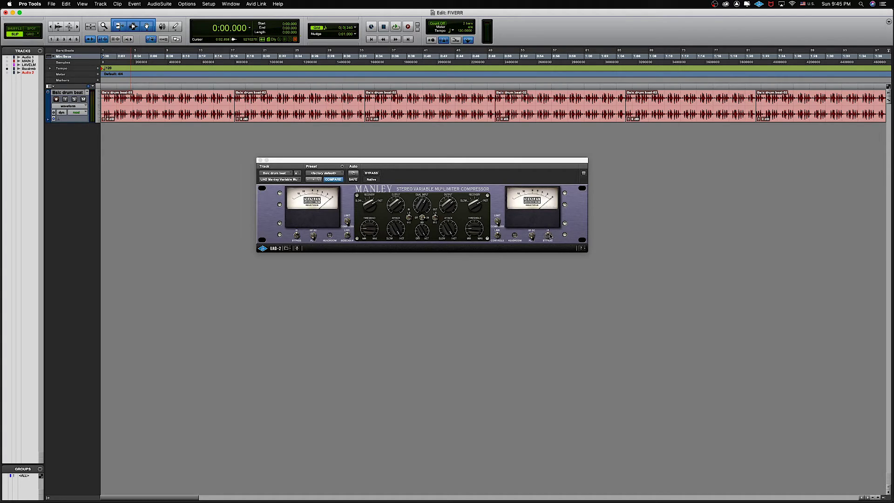
key(space)
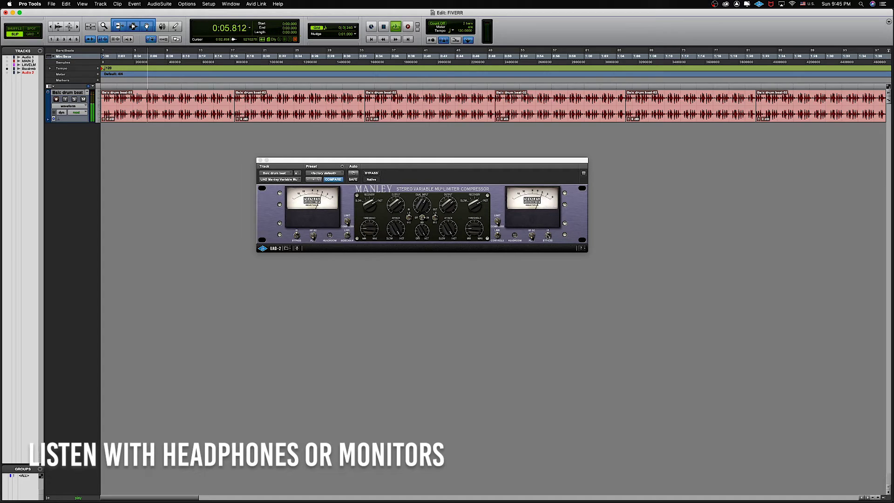
click(549, 236)
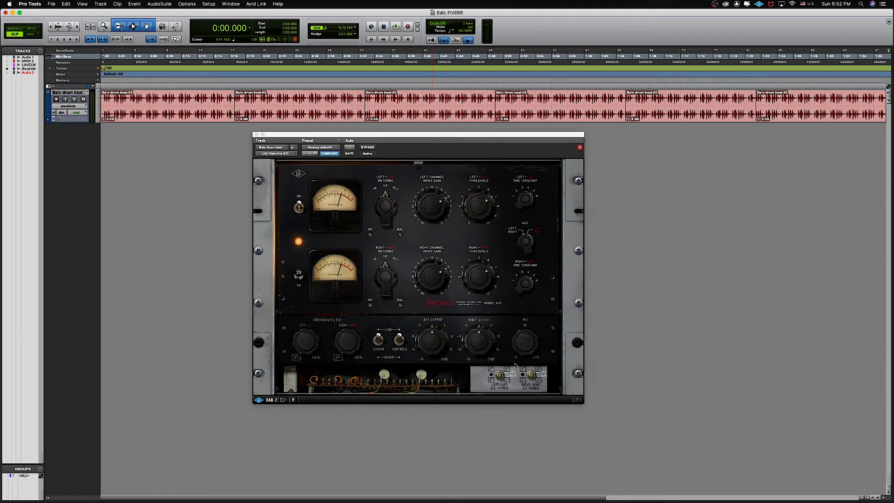
- Play the drum beat through the Fairchild 670 with the left time constant control ready for adjustment
click(530, 202)
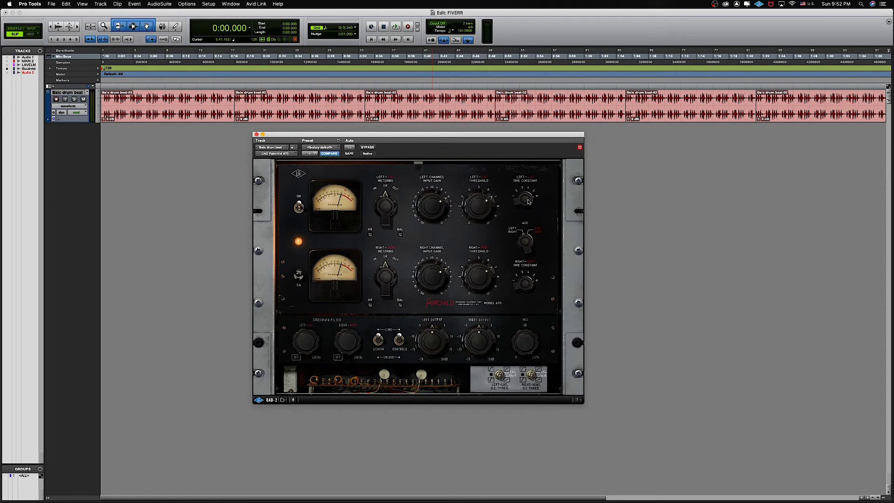
key(space)
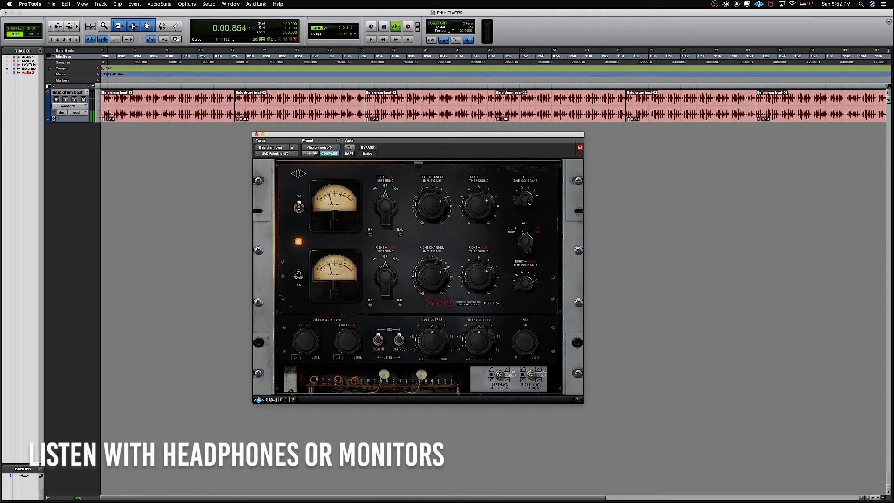